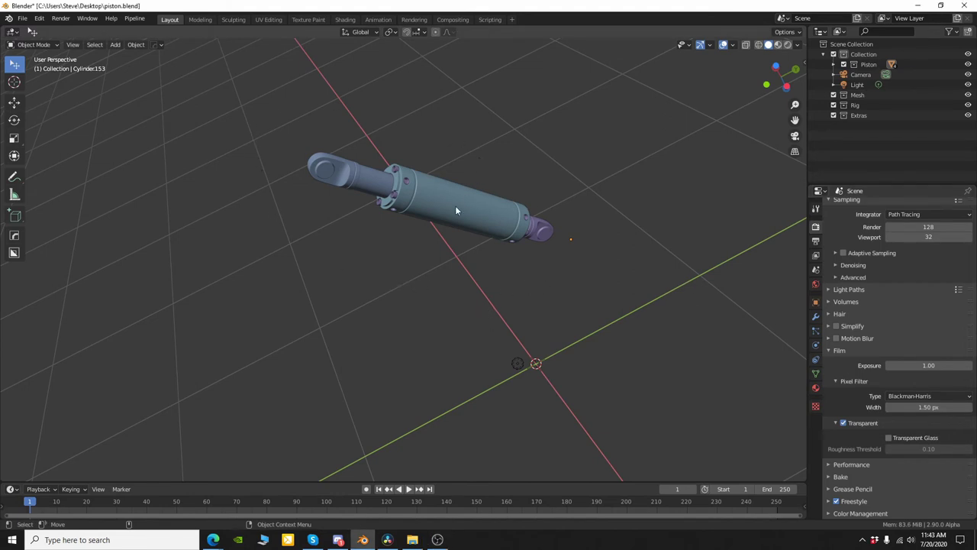
Select all piston objects, select all their geometry in Edit Mode, and mark every edge as Freestyle
{"action": "scroll", "coordinate": [340, 313], "scroll_direction": "up", "scroll_amount": 2}
{"action": "middle_click_drag", "start_coordinate": [432, 289], "coordinate": [437, 209]}
{"action": "left_click", "coordinate": [437, 221]}
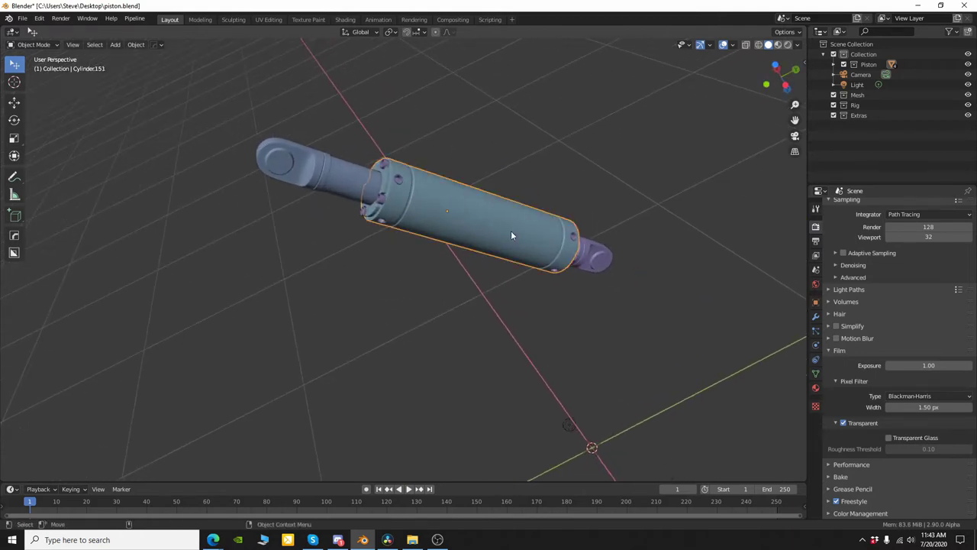
{"action": "left_click", "coordinate": [459, 297]}
{"action": "key", "text": "a"}
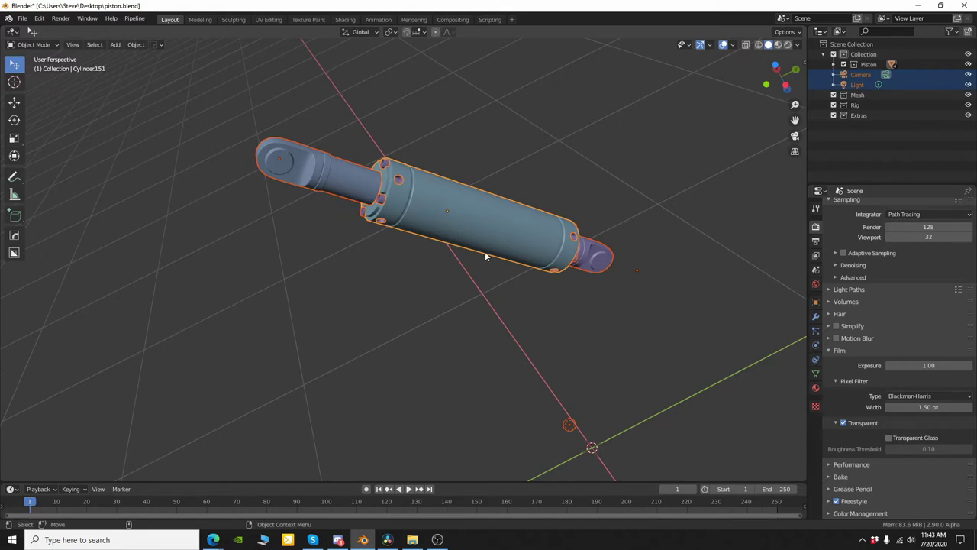
{"action": "key", "text": "Tab"}
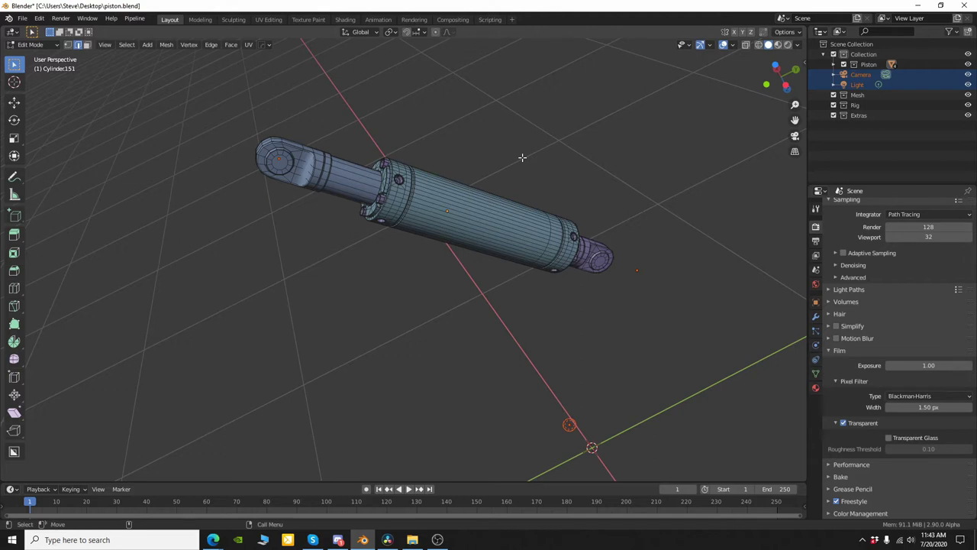
{"action": "key", "text": "a"}
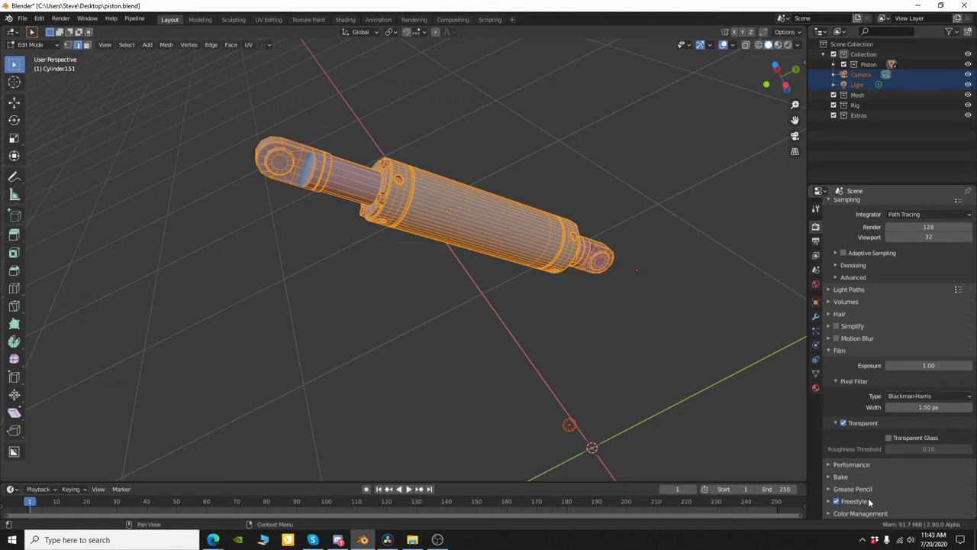
{"action": "key", "text": "ctrl+e"}
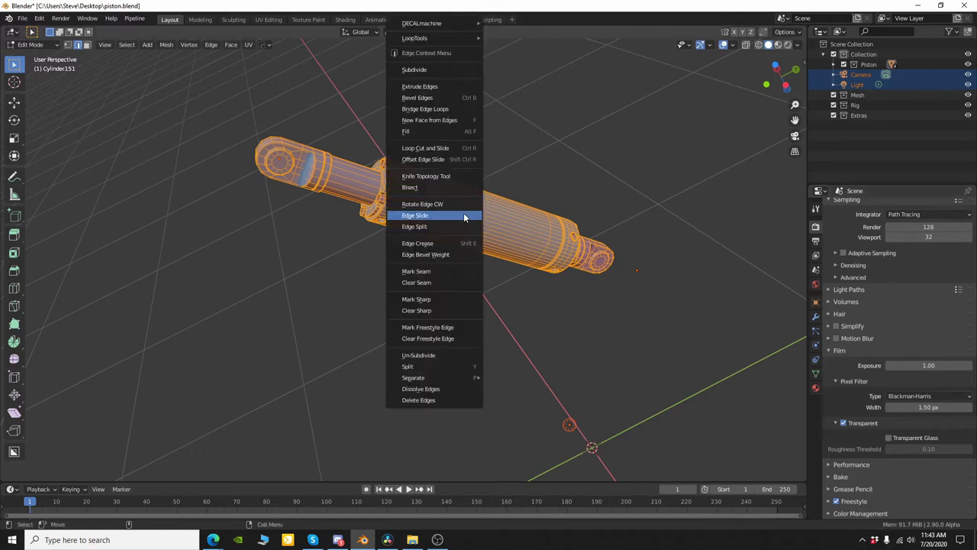
{"action": "left_click", "coordinate": [462, 327]}
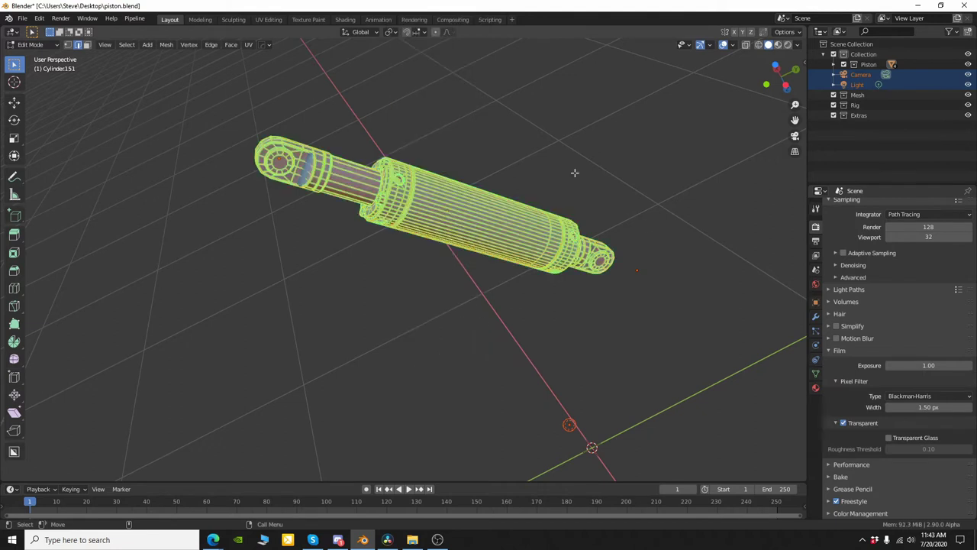
{"action": "key", "text": "Tab"}
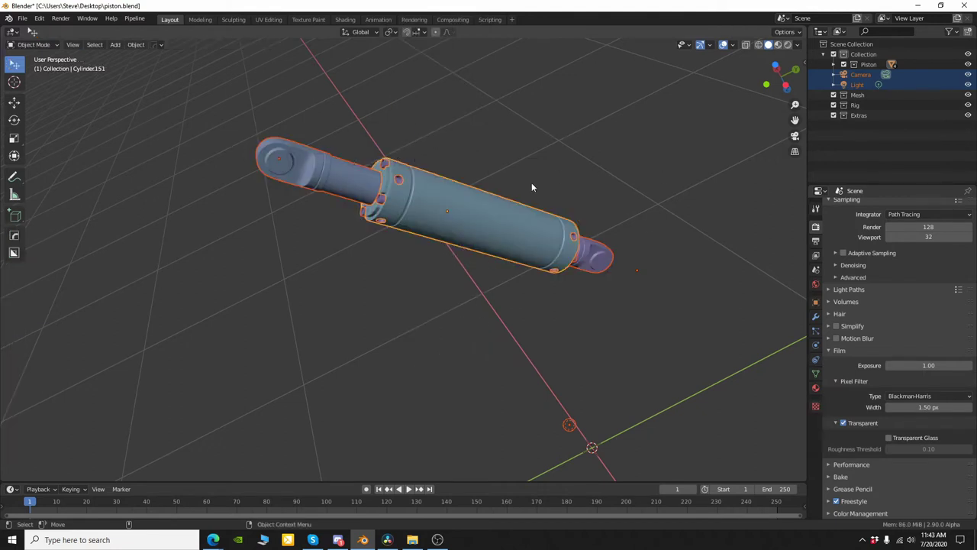
Tick Edge Mark under the Freestyle line set's edge types in View Layer Properties
{"action": "left_click", "coordinate": [816, 258]}
{"action": "scroll", "coordinate": [878, 251], "scroll_direction": "down", "scroll_amount": 1}
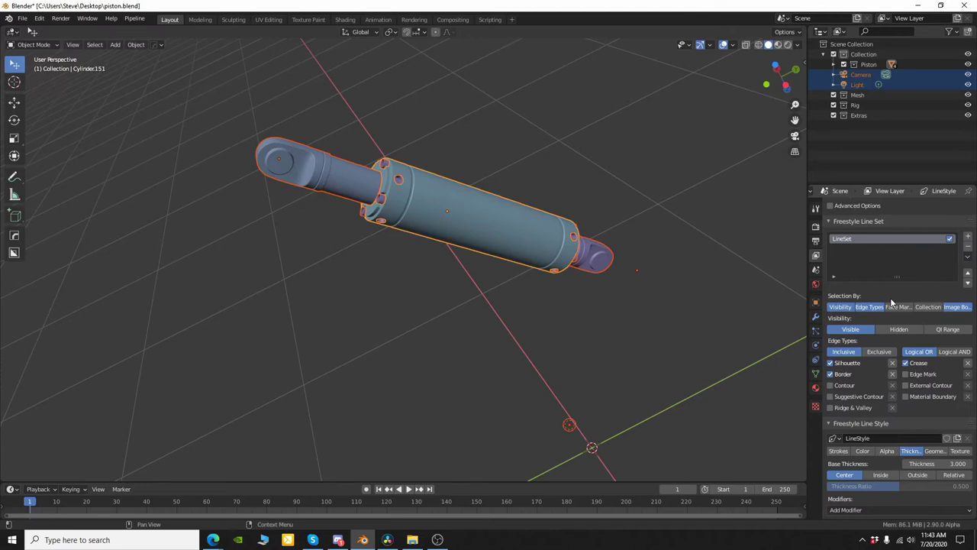
{"action": "left_click", "coordinate": [905, 374]}
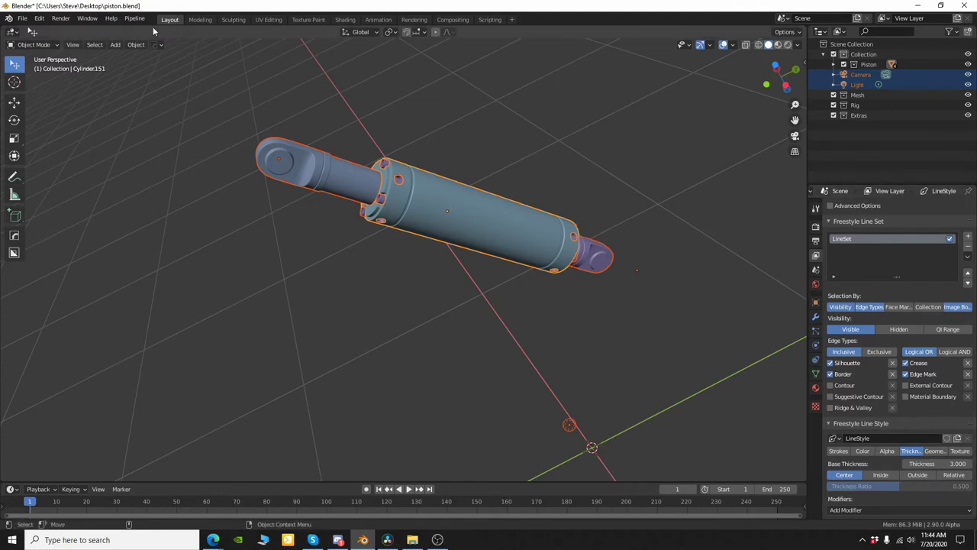
Look through the scene camera, then orbit and zoom it to frame the piston closely
{"action": "left_click", "coordinate": [795, 136]}
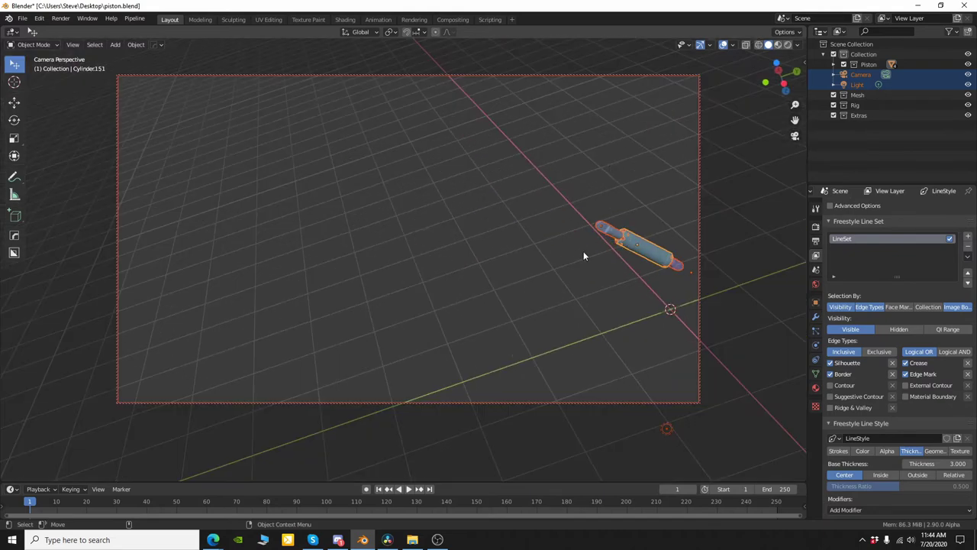
{"action": "middle_click_drag", "start_coordinate": [575, 261], "coordinate": [410, 236]}
{"action": "scroll", "coordinate": [428, 229], "scroll_direction": "up", "scroll_amount": 3}
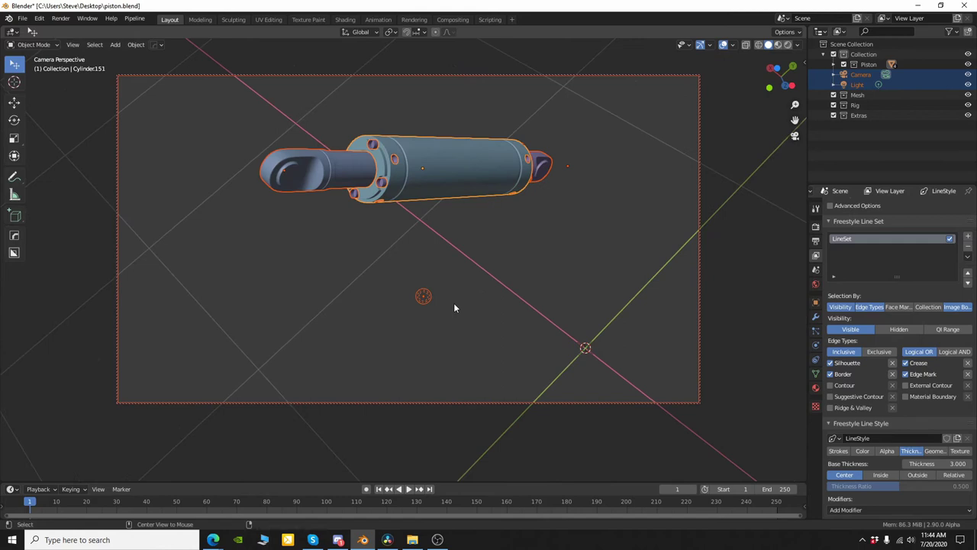
{"action": "middle_click_drag", "start_coordinate": [453, 307], "coordinate": [515, 188]}
{"action": "middle_click_drag", "start_coordinate": [573, 268], "coordinate": [675, 293]}
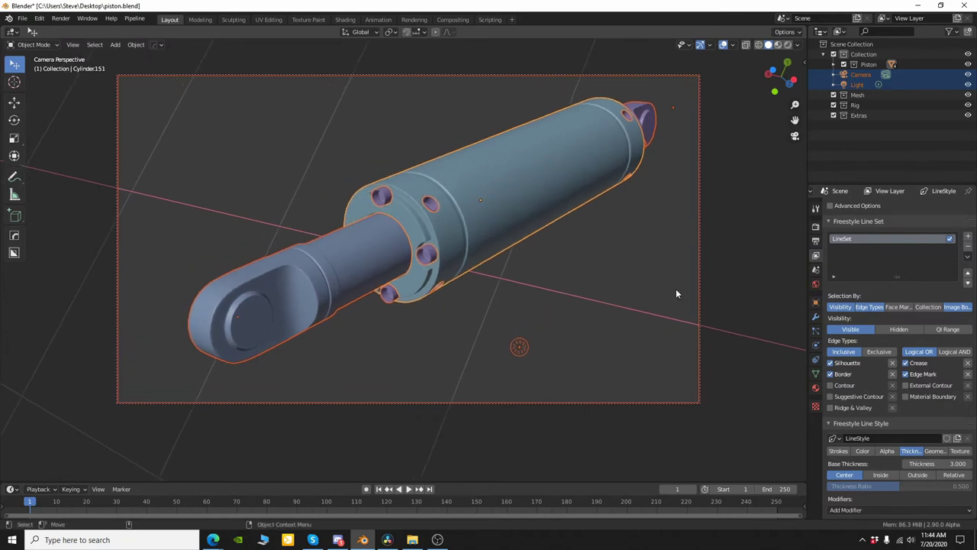
Render an image of the piston, then close the render result window
{"action": "left_click", "coordinate": [60, 18]}
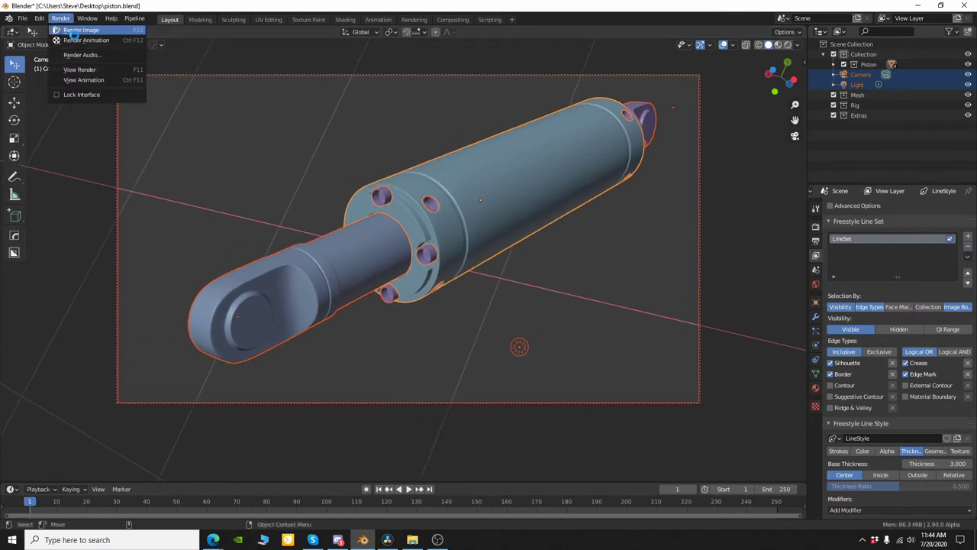
{"action": "left_click", "coordinate": [77, 30]}
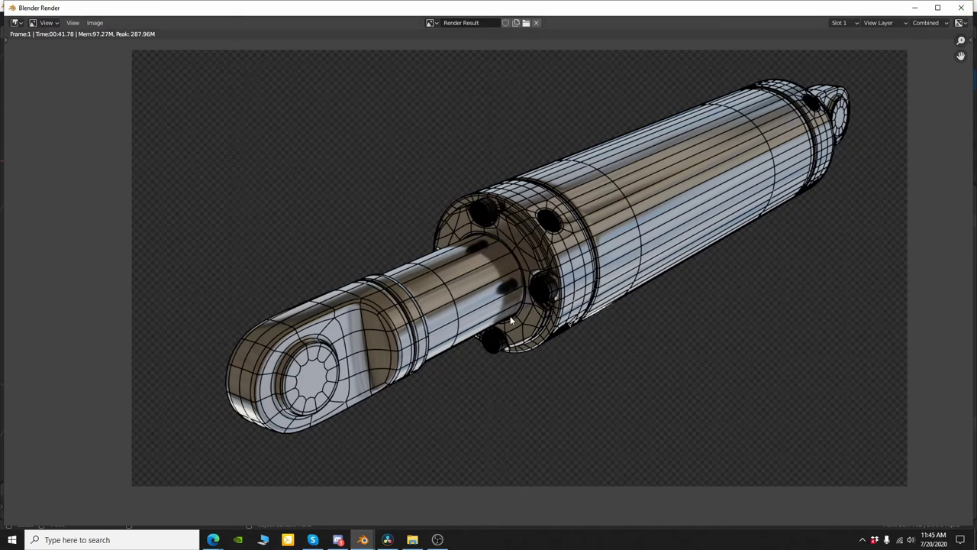
{"action": "left_click", "coordinate": [961, 7]}
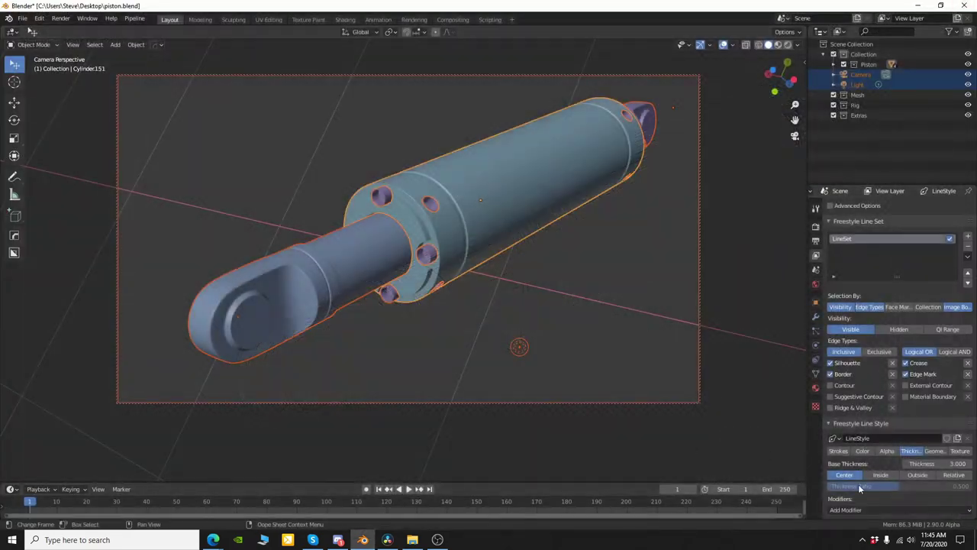
Set the Freestyle line style base thickness to 2
{"action": "left_click", "coordinate": [950, 463]}
{"action": "type", "text": "2"}
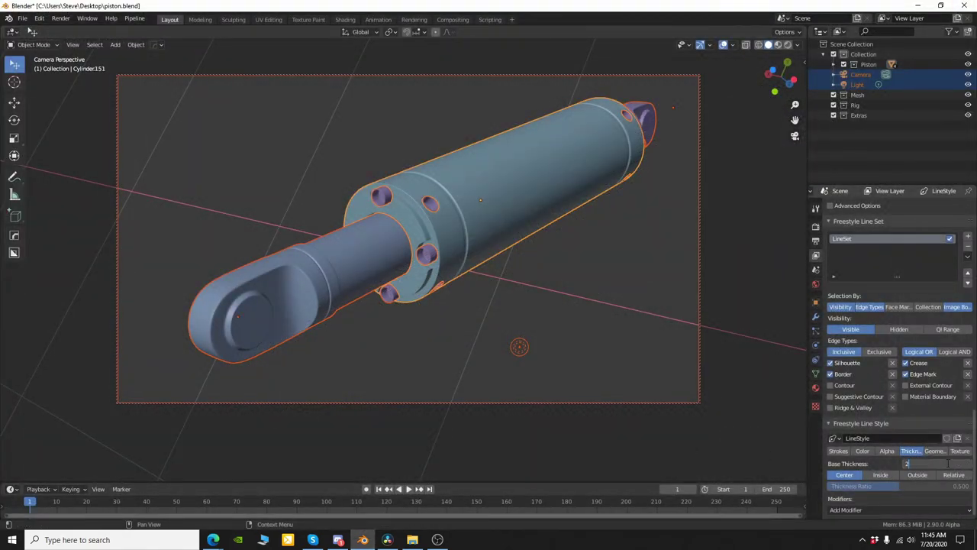
{"action": "key", "text": "Return"}
Render the piston again to check the thinner wireframe lines
{"action": "left_click", "coordinate": [60, 19]}
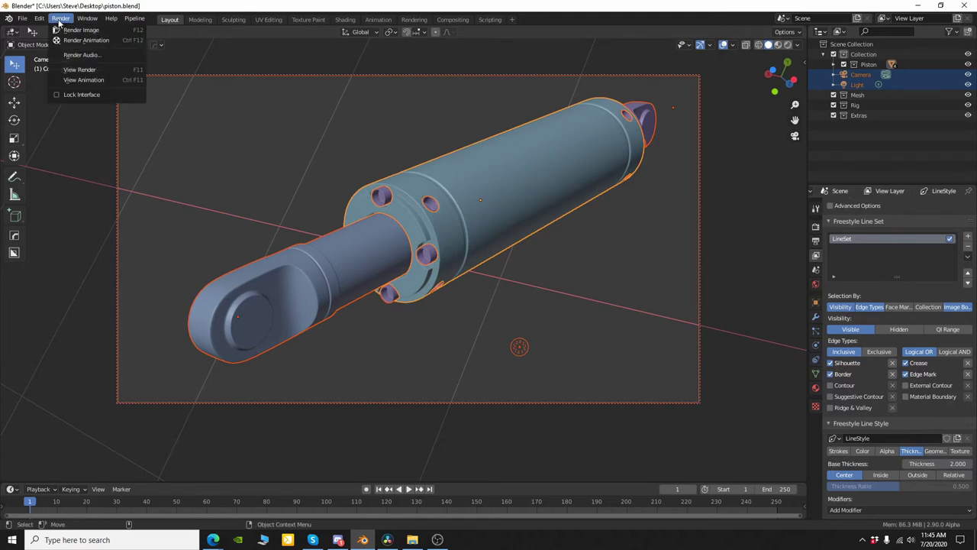
{"action": "left_click", "coordinate": [77, 29]}
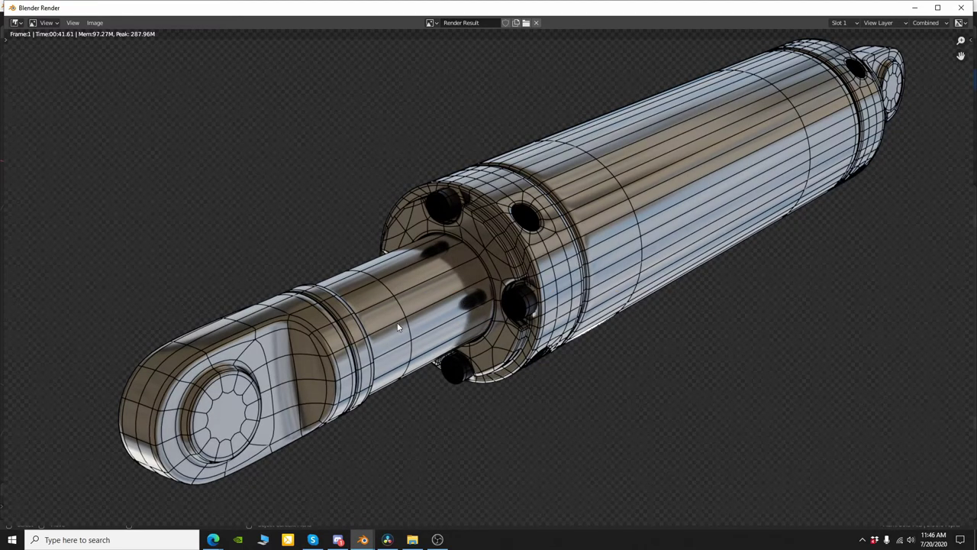
{"action": "scroll", "coordinate": [235, 338], "scroll_direction": "down", "scroll_amount": 1}
{"action": "scroll", "coordinate": [385, 270], "scroll_direction": "up", "scroll_amount": 1}
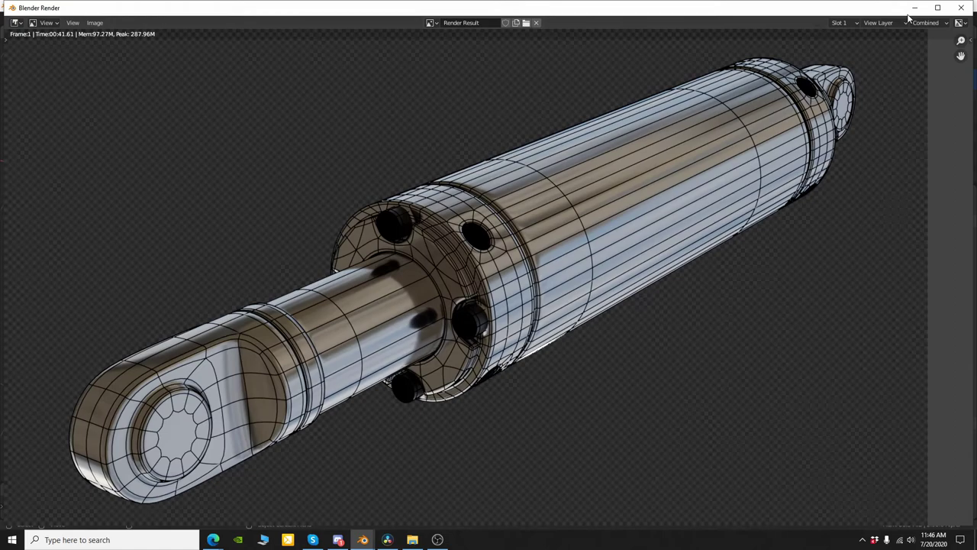
Close the old render, set the line style base color to green, and render again
{"action": "left_click", "coordinate": [963, 7]}
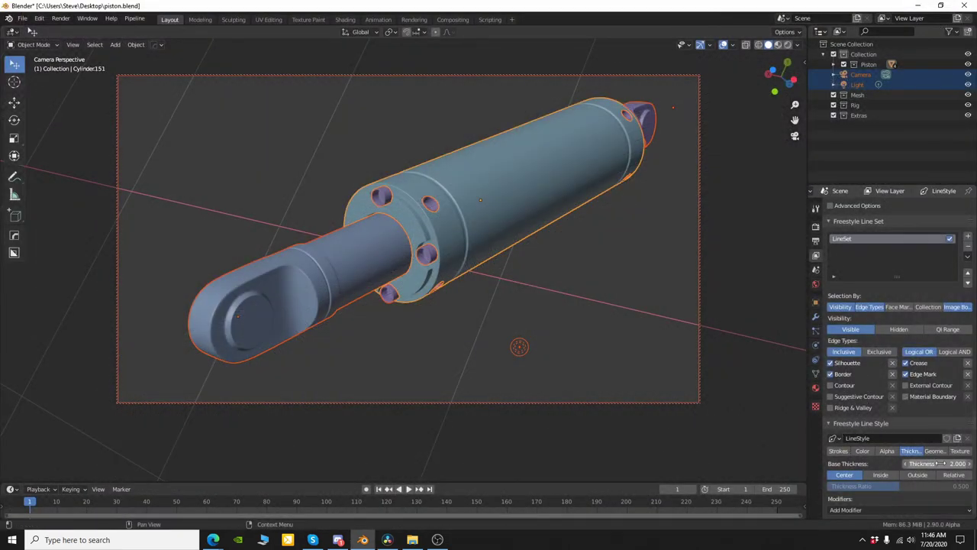
{"action": "left_click", "coordinate": [861, 451]}
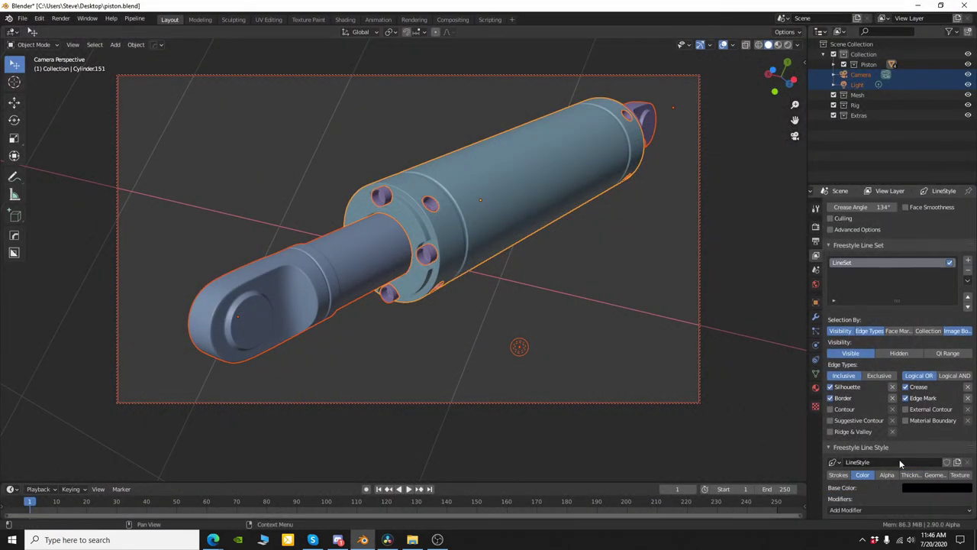
{"action": "left_click", "coordinate": [934, 482]}
{"action": "left_click", "coordinate": [923, 481]}
{"action": "left_click", "coordinate": [963, 395]}
{"action": "left_click_drag", "start_coordinate": [913, 374], "coordinate": [903, 356]}
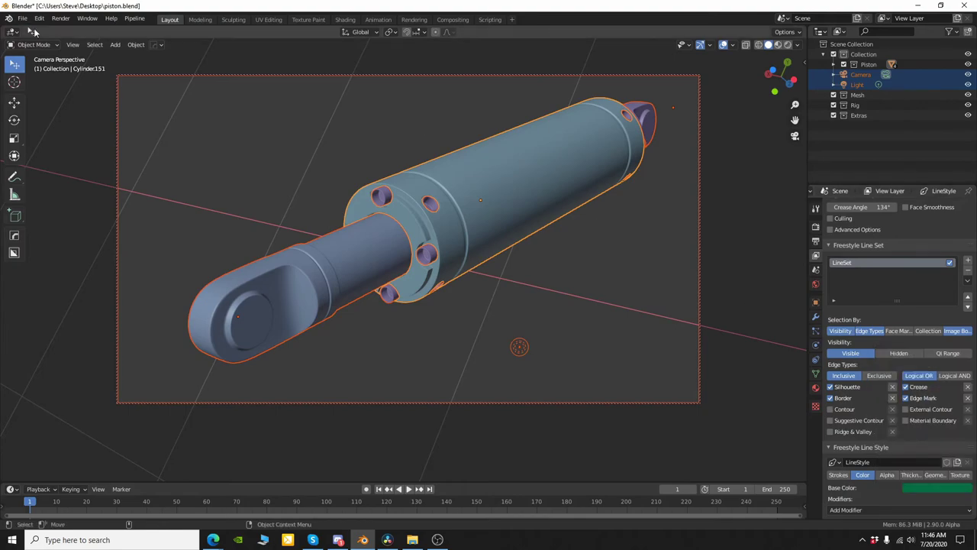
{"action": "left_click", "coordinate": [60, 18]}
{"action": "left_click", "coordinate": [73, 28]}
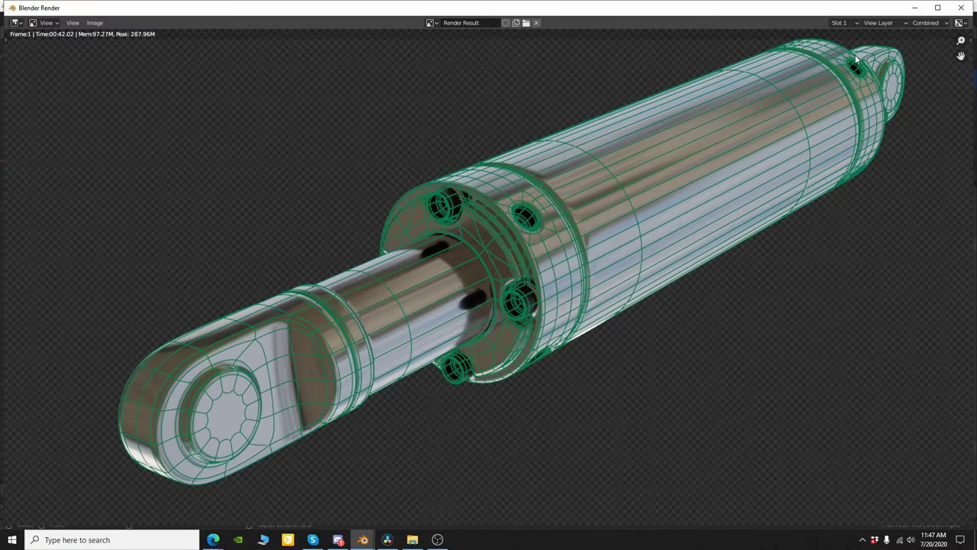
Close the render and add a Distance from Camera modifier to the line style's alpha
{"action": "left_click", "coordinate": [961, 8]}
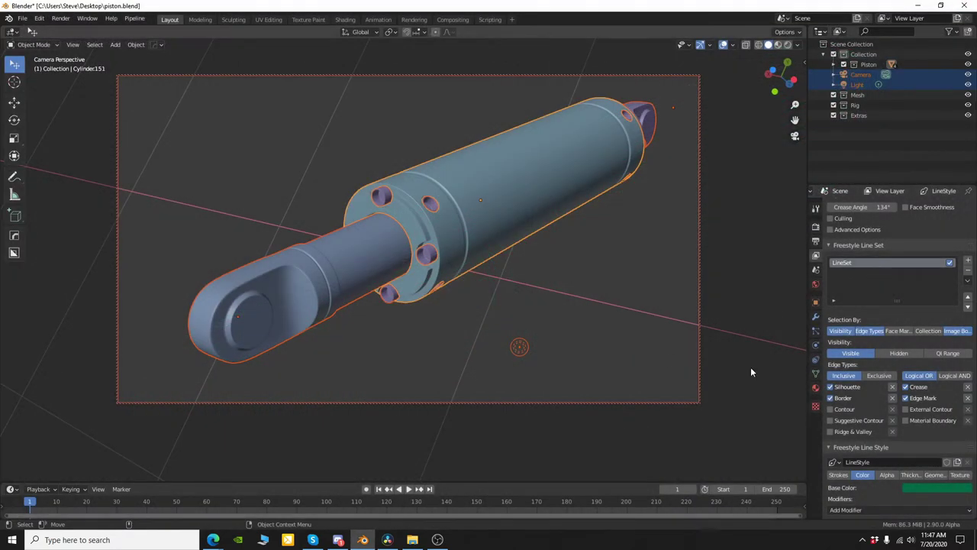
{"action": "left_click", "coordinate": [887, 476]}
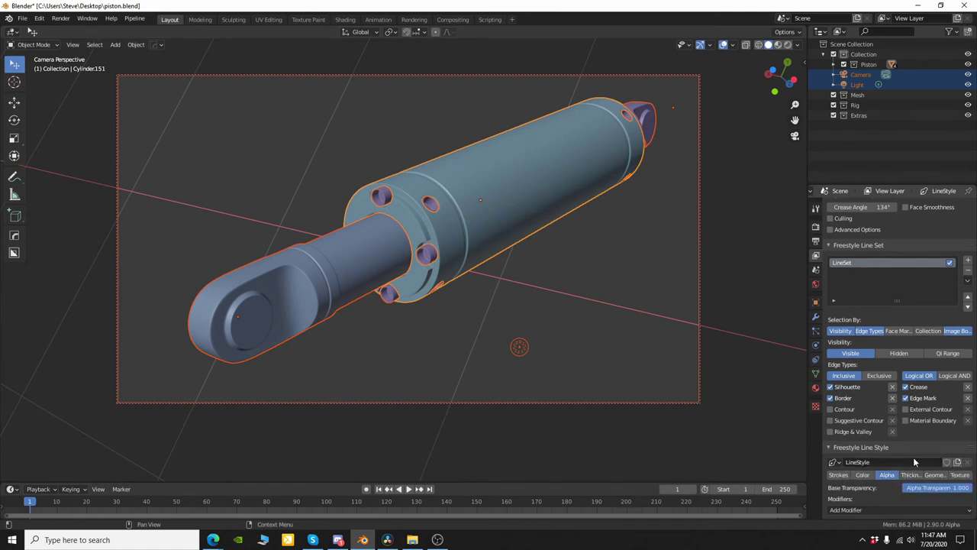
{"action": "left_click", "coordinate": [872, 509]}
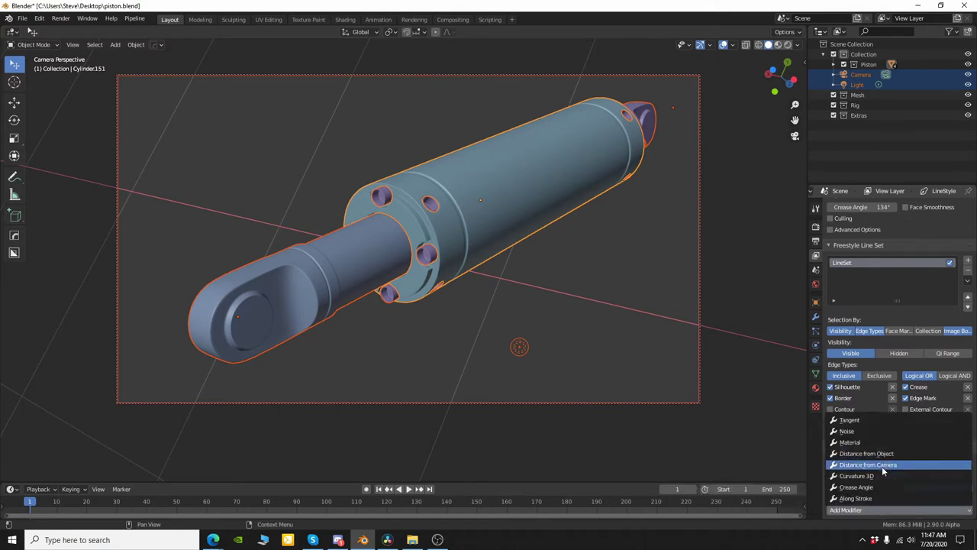
{"action": "key", "text": "Escape"}
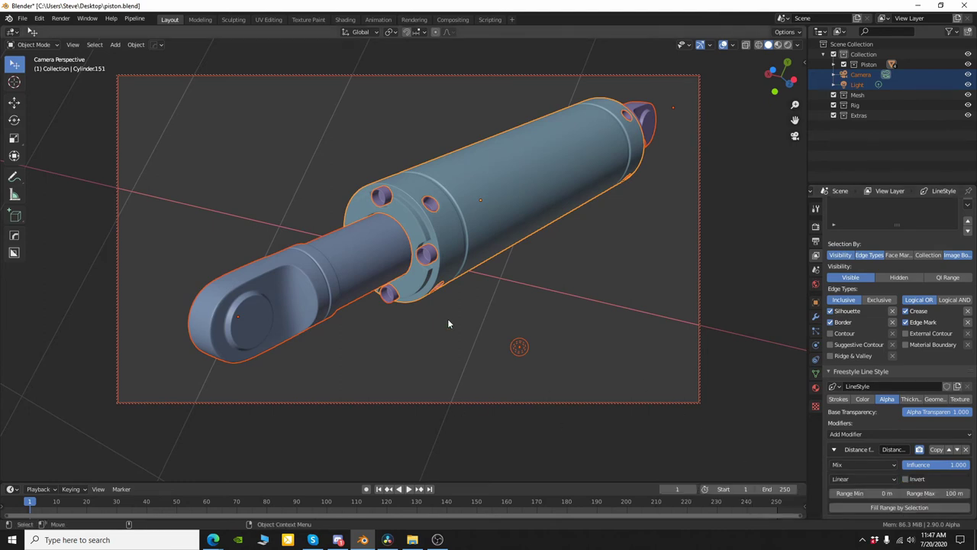
Fill the fade range from the selected rod and end cap, then lower Range Min to about 0.00418 m
{"action": "left_click", "coordinate": [339, 259]}
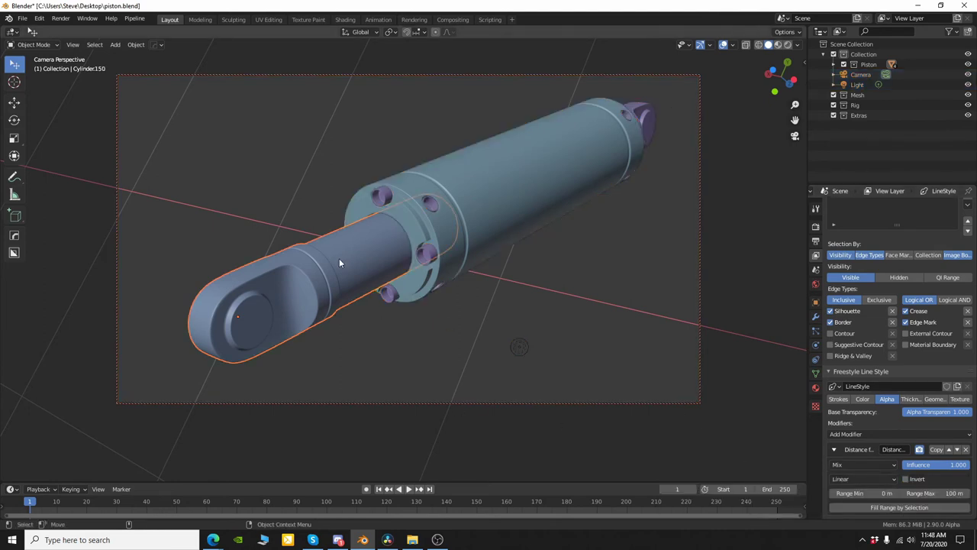
{"action": "left_click", "coordinate": [651, 113], "text": "shift"}
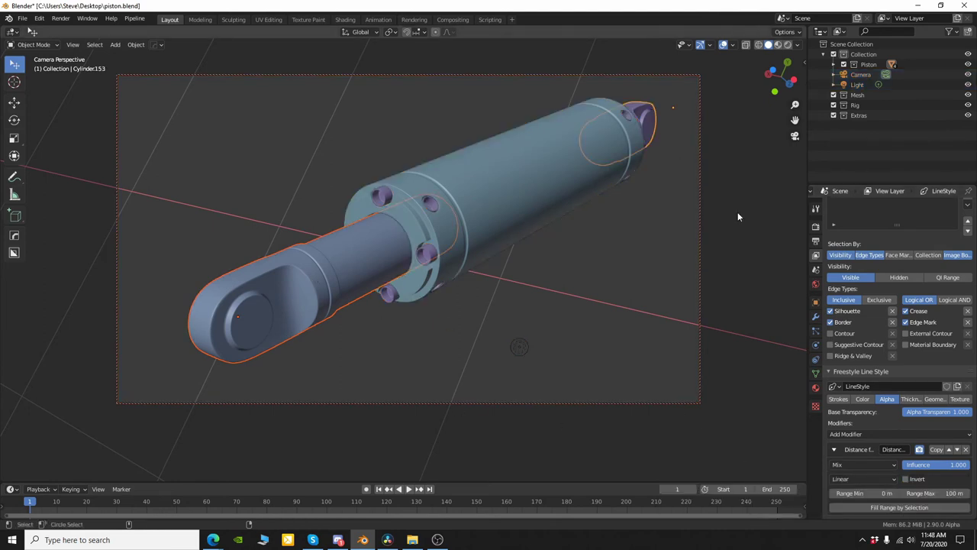
{"action": "left_click", "coordinate": [904, 509]}
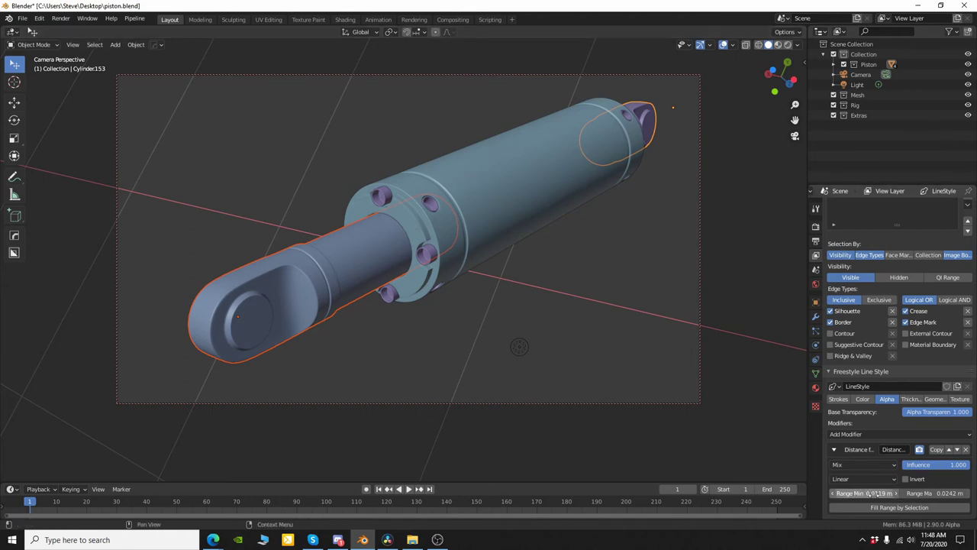
{"action": "left_click_drag", "start_coordinate": [878, 494], "coordinate": [840, 495]}
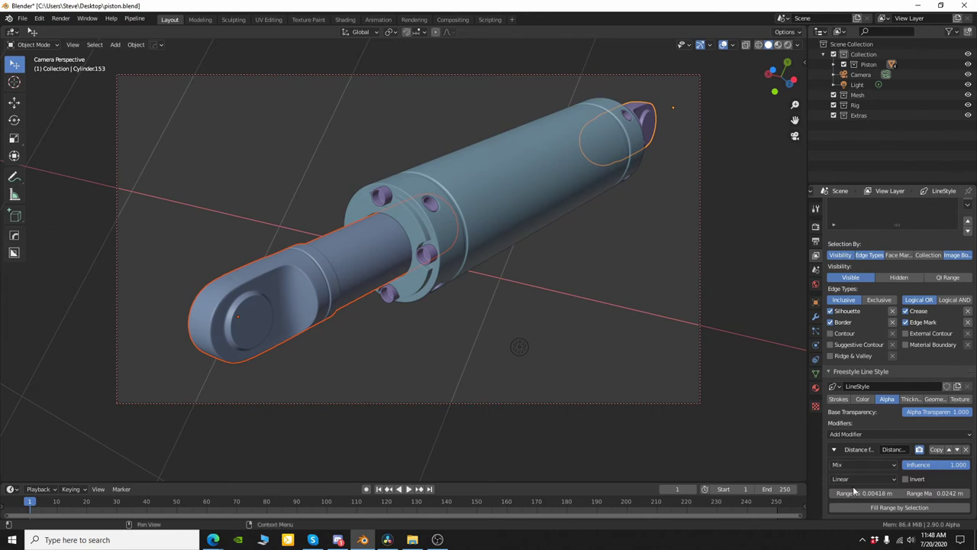
Render the piston image with the distance-based alpha fade applied
{"action": "left_click", "coordinate": [60, 19]}
{"action": "left_click", "coordinate": [61, 28]}
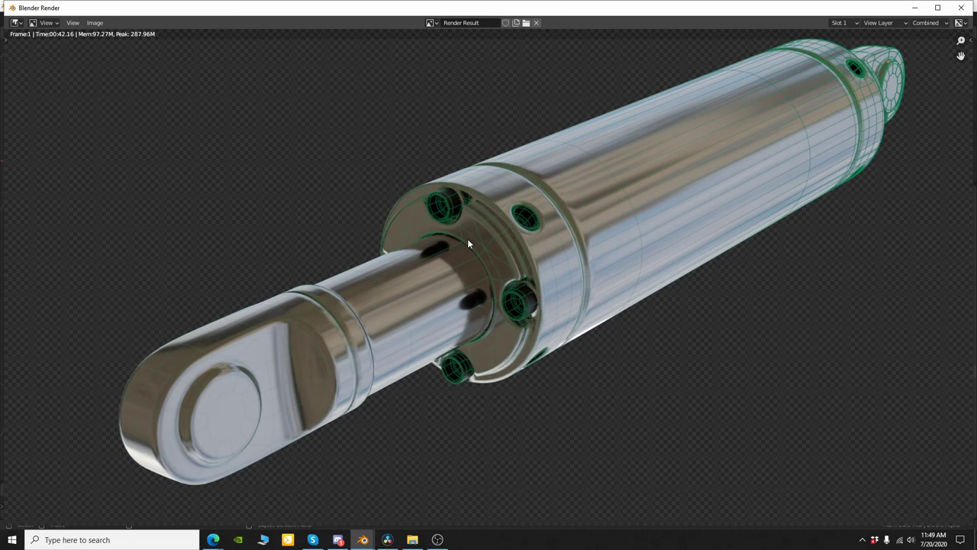
Clear the Freestyle edge marks from the bolts object in Edit Mode, then re-render the piston
{"action": "left_click", "coordinate": [961, 7]}
{"action": "left_click", "coordinate": [394, 196]}
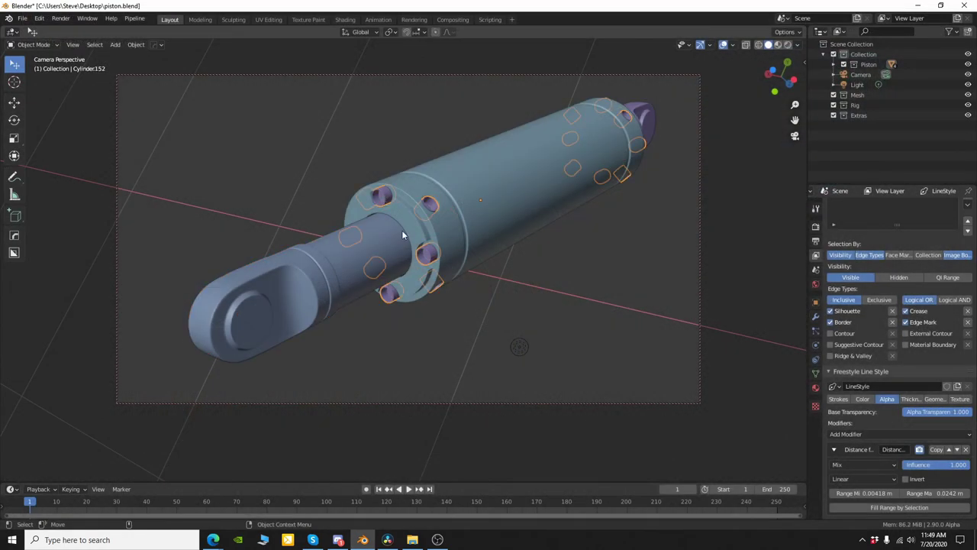
{"action": "key", "text": "Tab"}
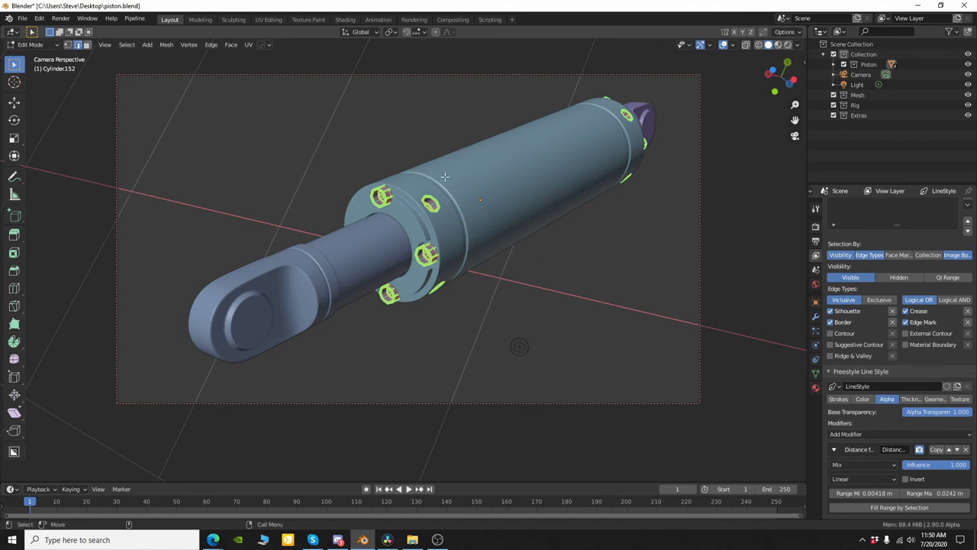
{"action": "key", "text": "alt+z"}
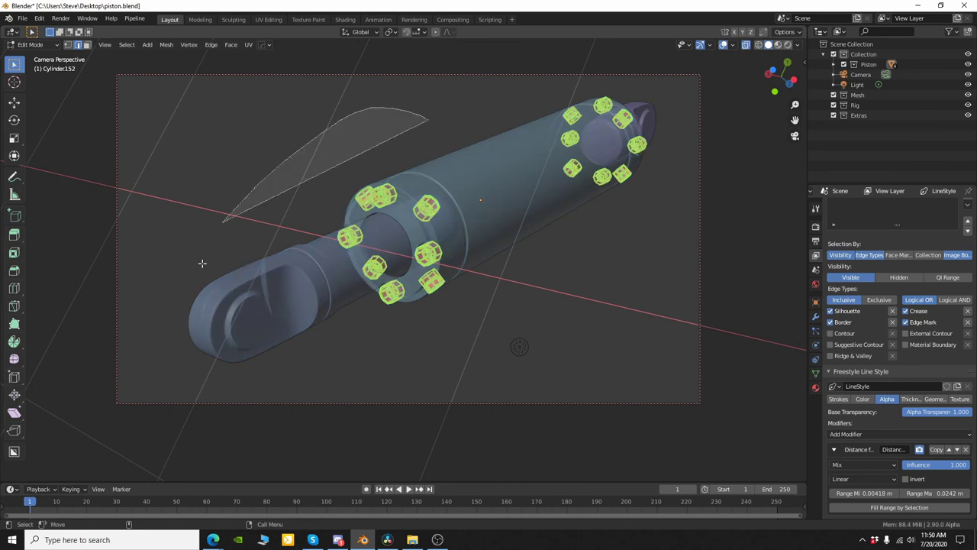
{"action": "key", "text": "alt+z"}
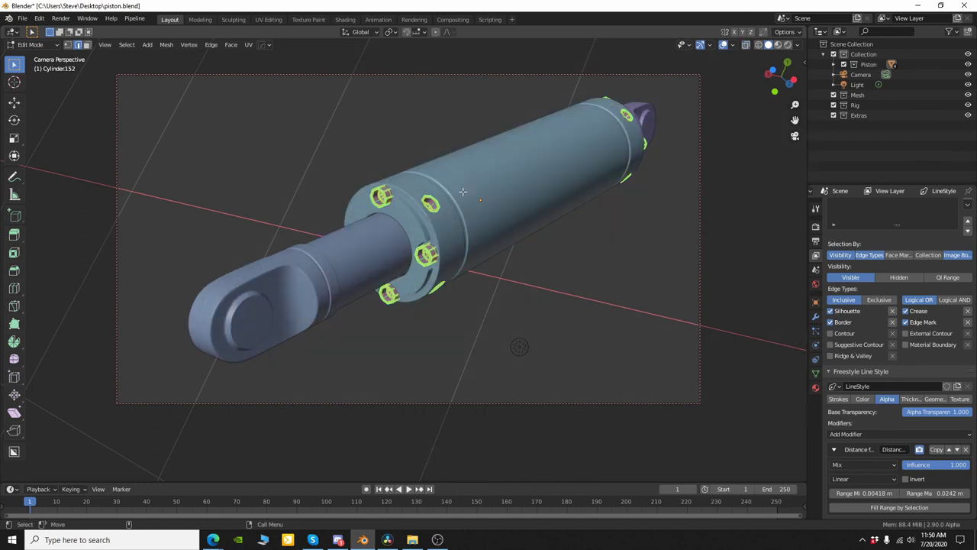
{"action": "right_click", "coordinate": [418, 200]}
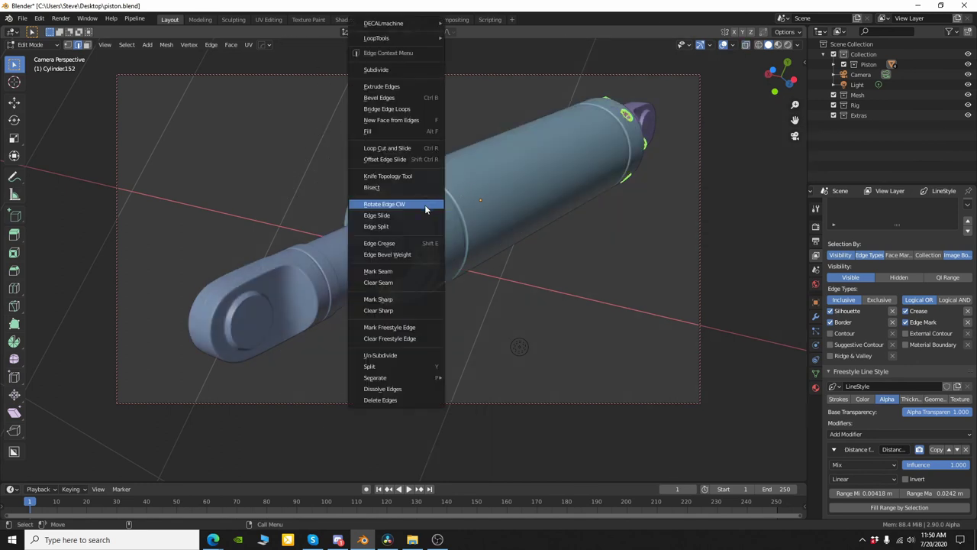
{"action": "left_click", "coordinate": [397, 342]}
{"action": "key", "text": "Tab"}
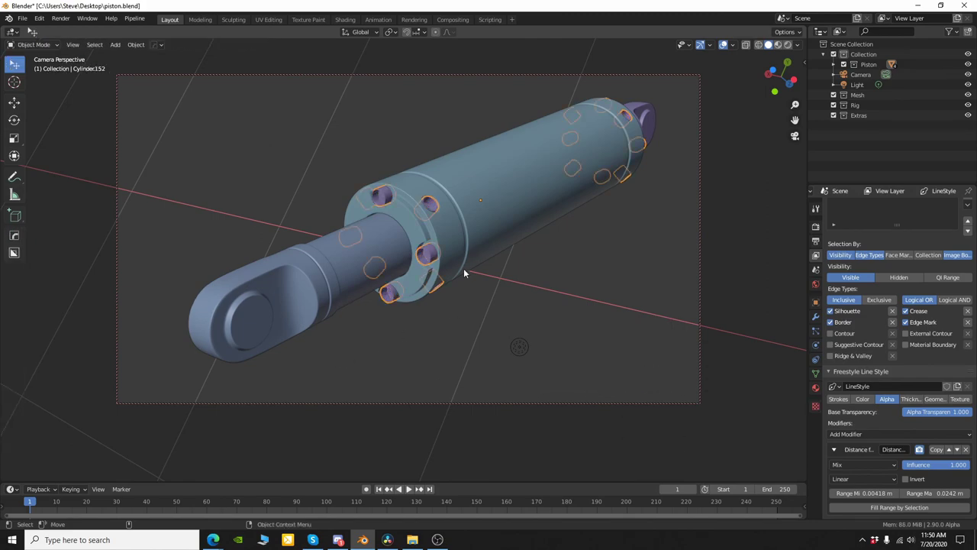
{"action": "left_click", "coordinate": [61, 19]}
{"action": "left_click", "coordinate": [70, 30]}
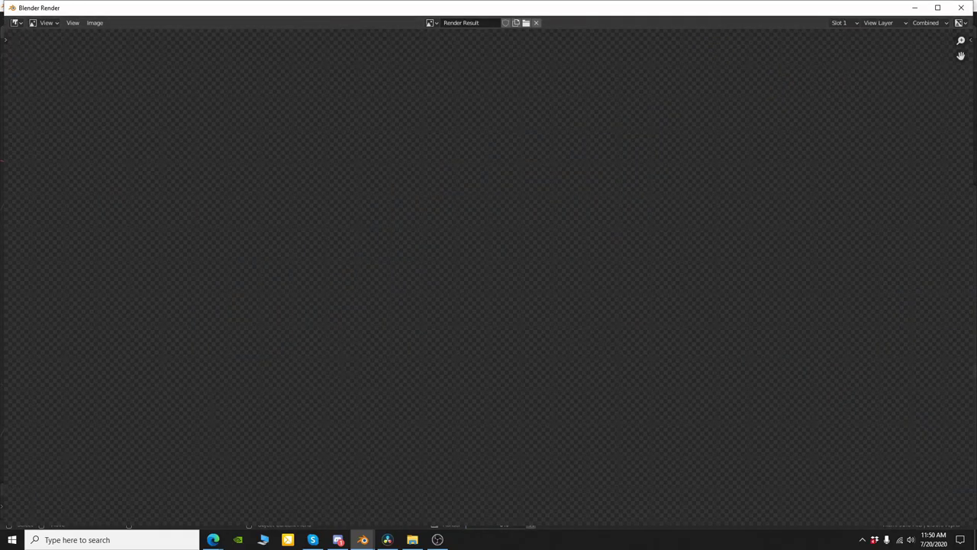